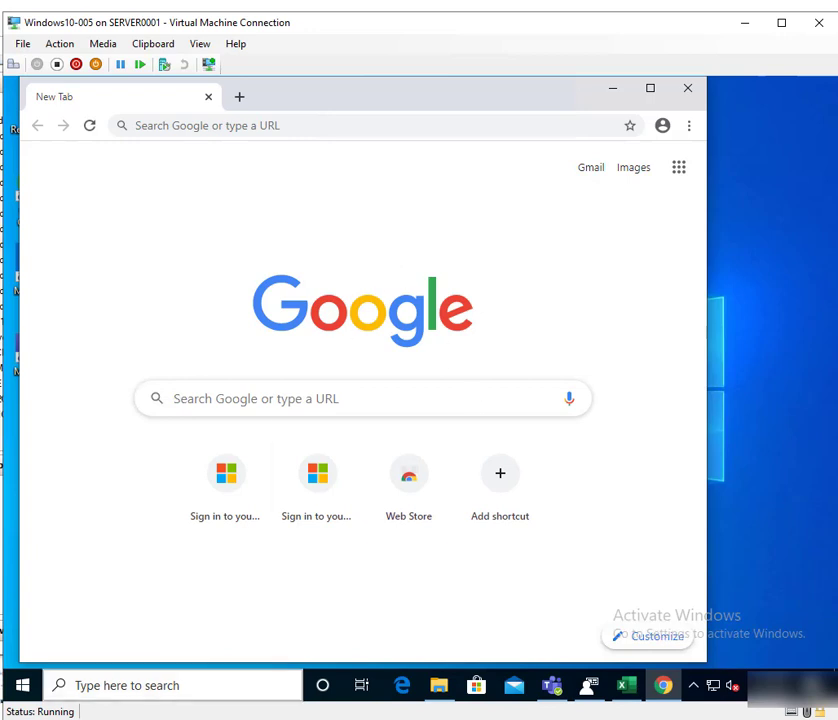
Open the Zoom download page at zoom.us/download in the browser.
mouse_move(97, 719)
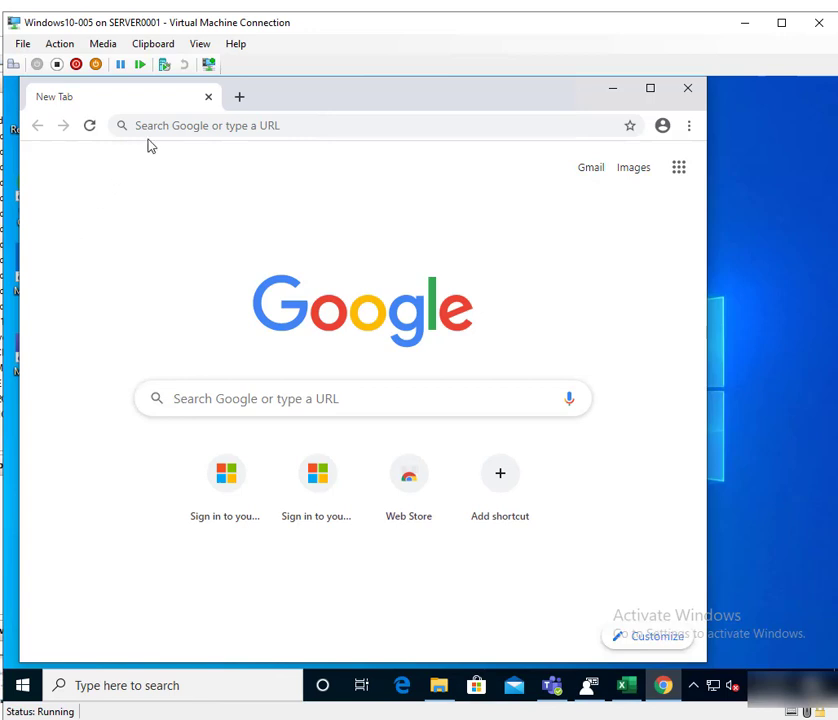
click(224, 122)
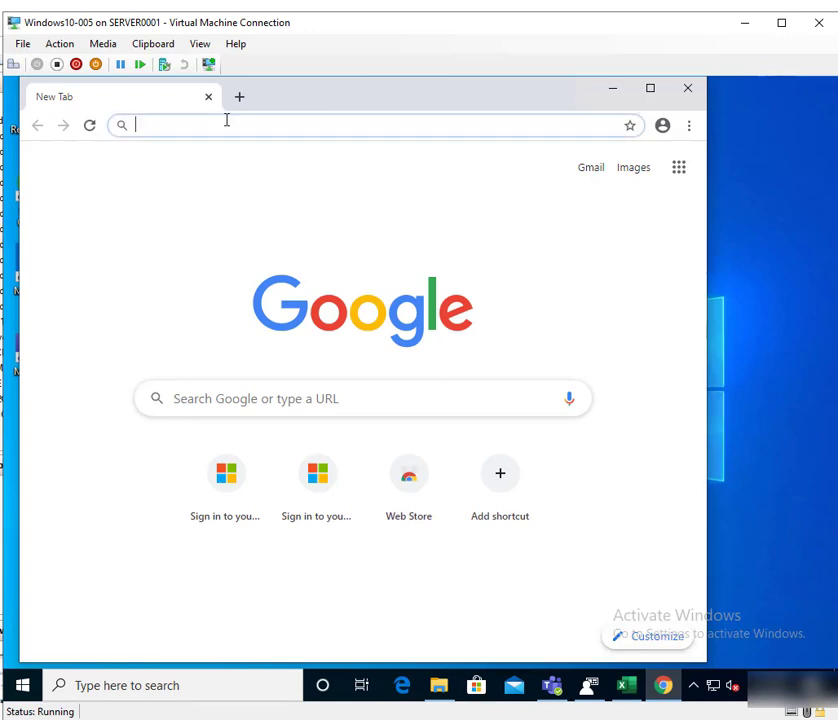
text(zoom)
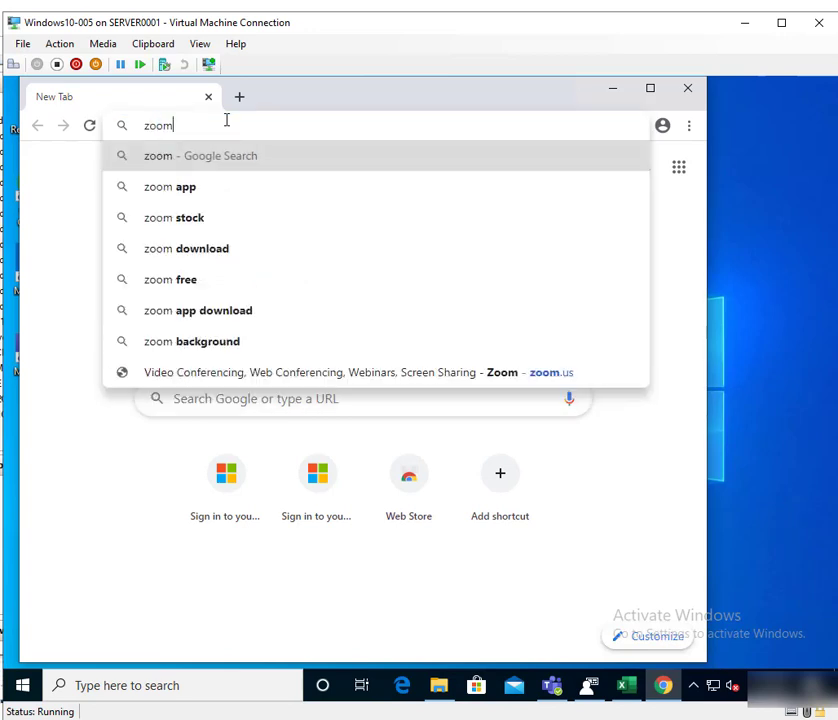
text(.us)
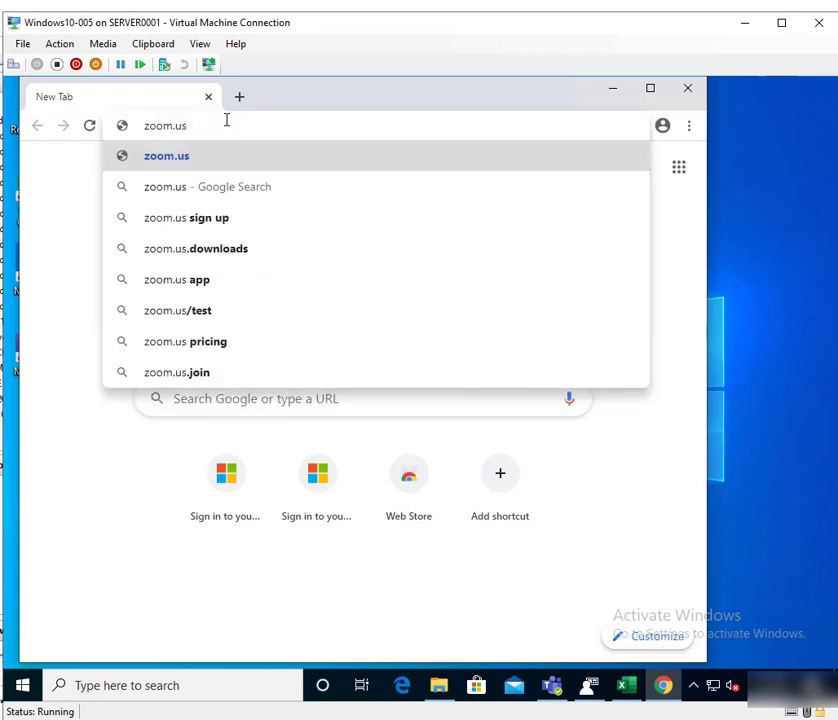
text(/download)
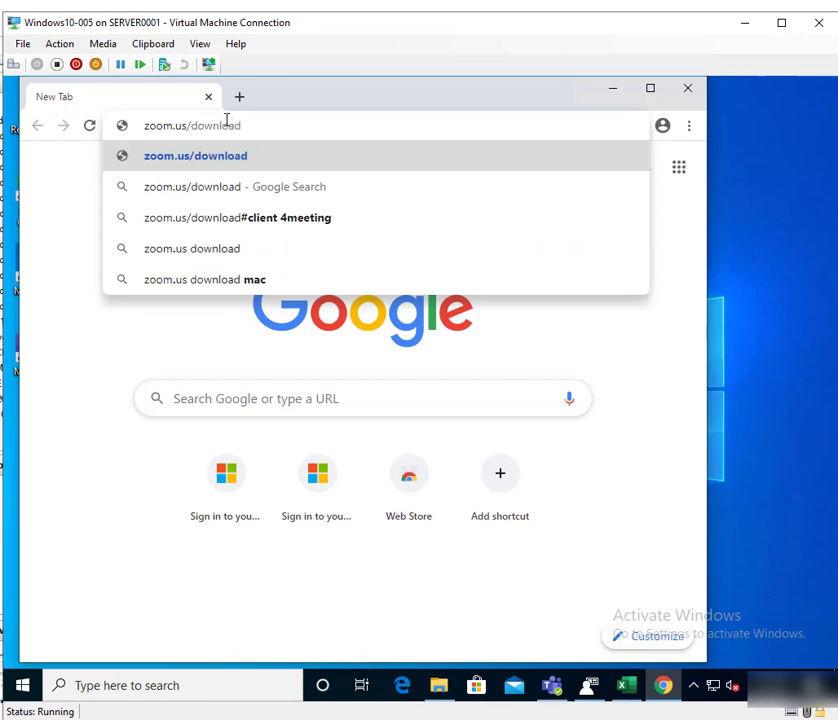
key(Return)
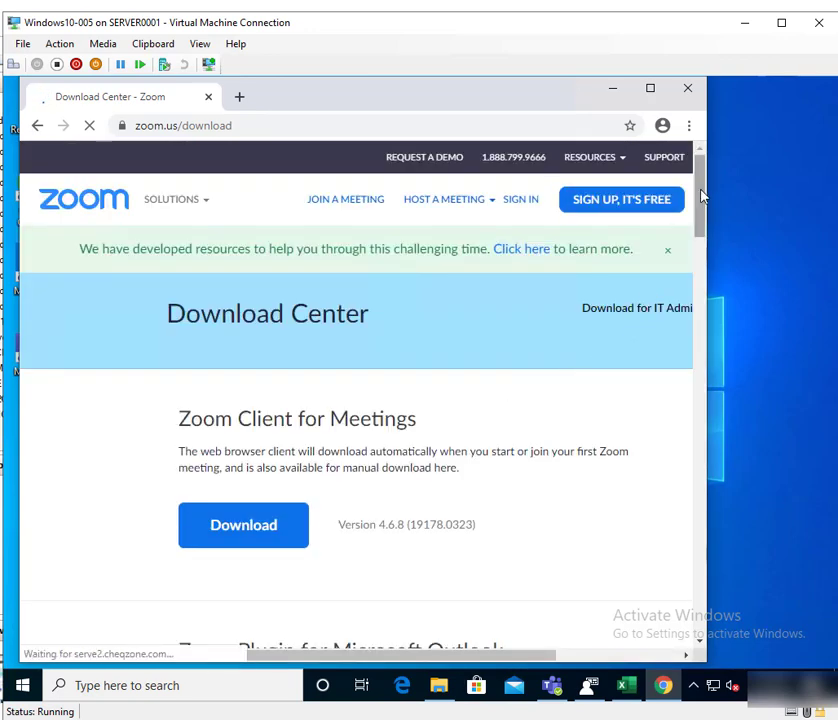
Accept the cookie notice on the Zoom download page and maximize the browser window.
drag(701, 193, 704, 204)
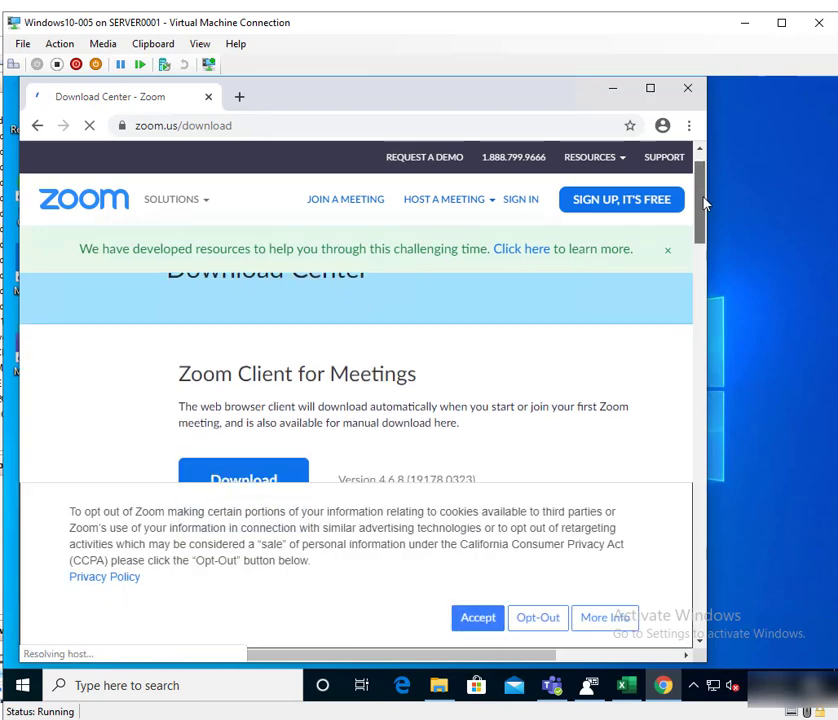
click(475, 620)
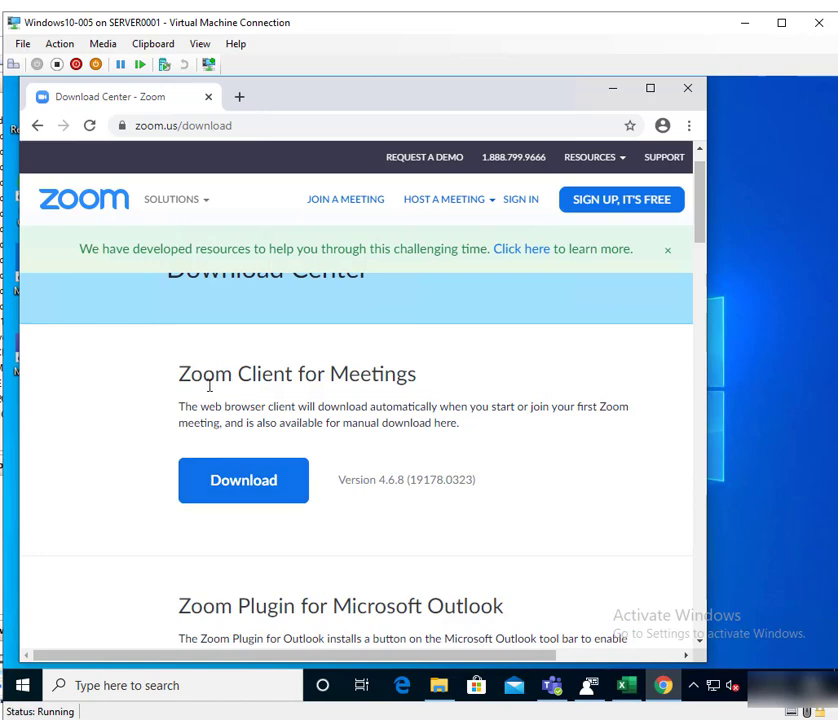
click(292, 473)
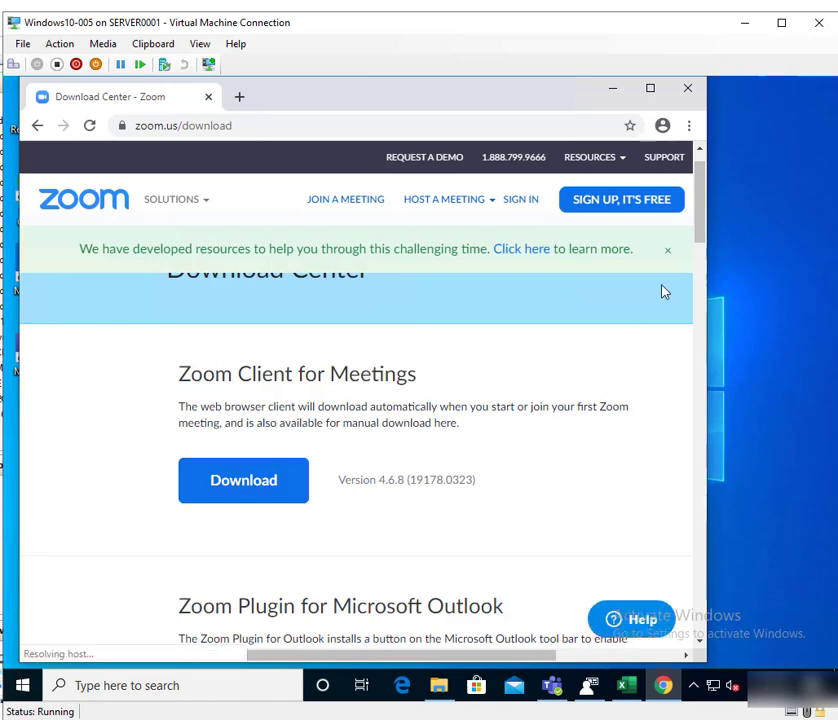
click(650, 89)
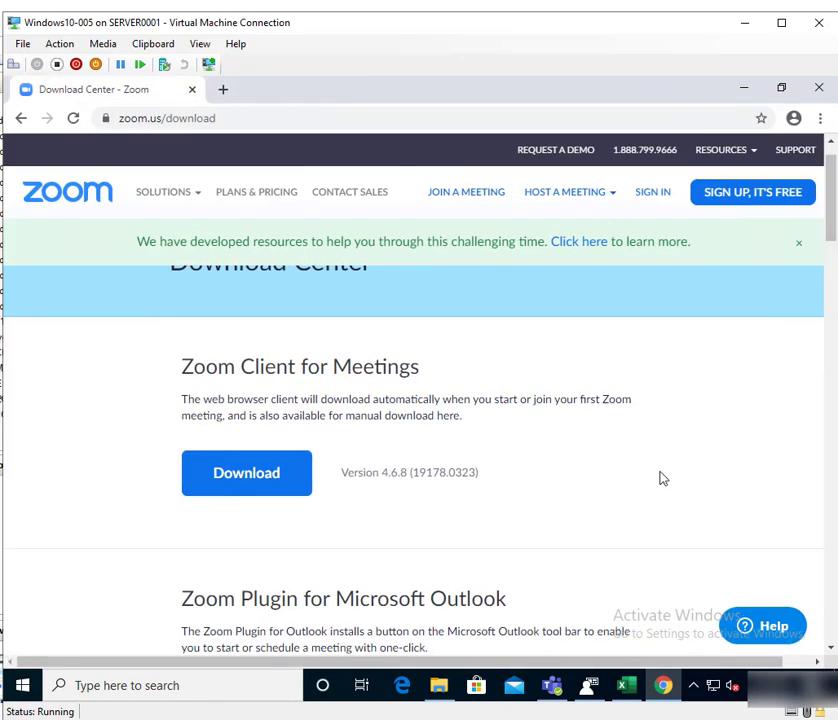
Look through the Outlook and IBM Notes plugins, browser extensions and mobile apps offered on the download page.
drag(833, 193, 831, 233)
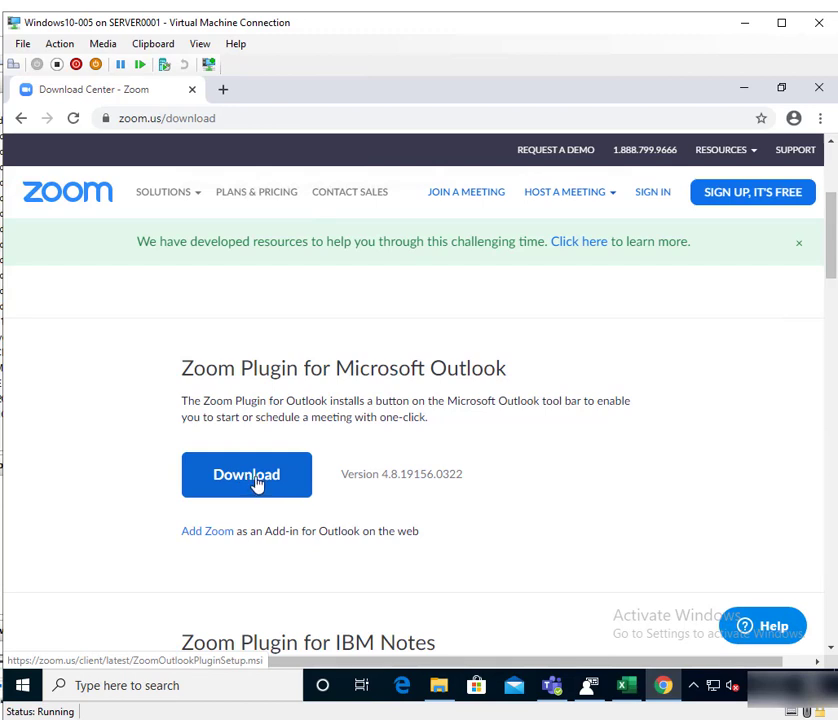
drag(830, 244, 831, 279)
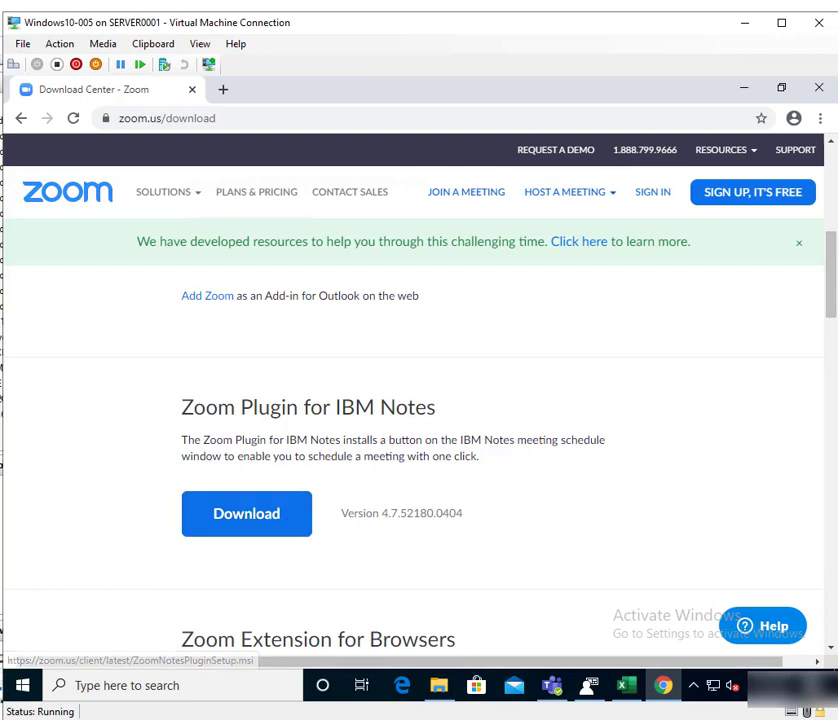
drag(830, 308, 831, 346)
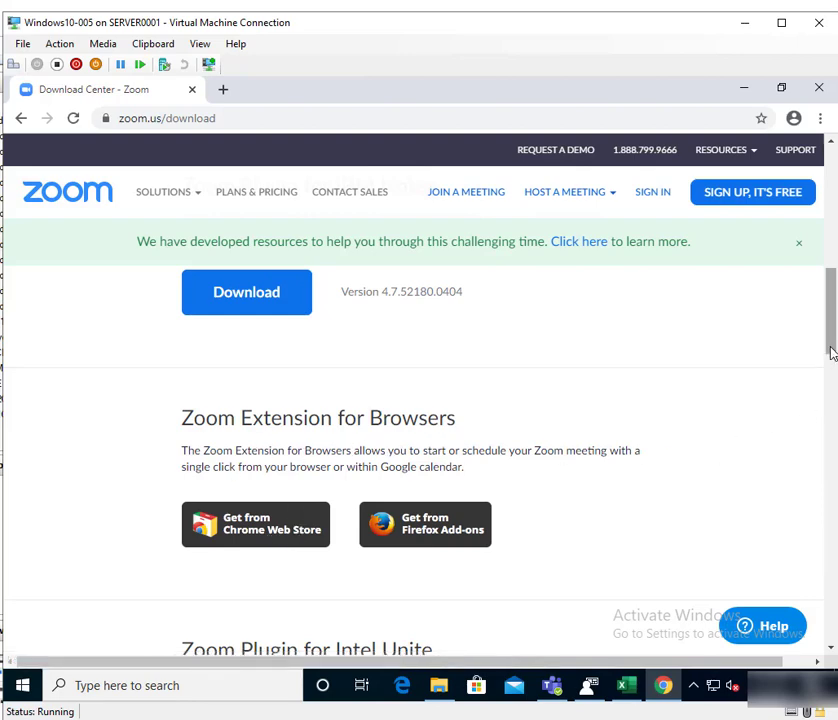
drag(832, 352, 817, 442)
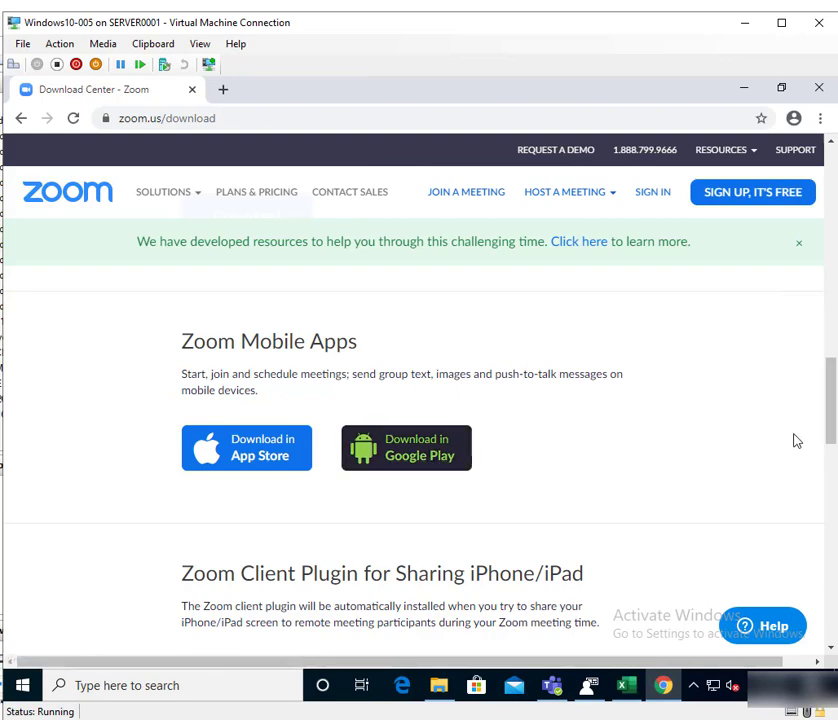
drag(830, 420, 825, 238)
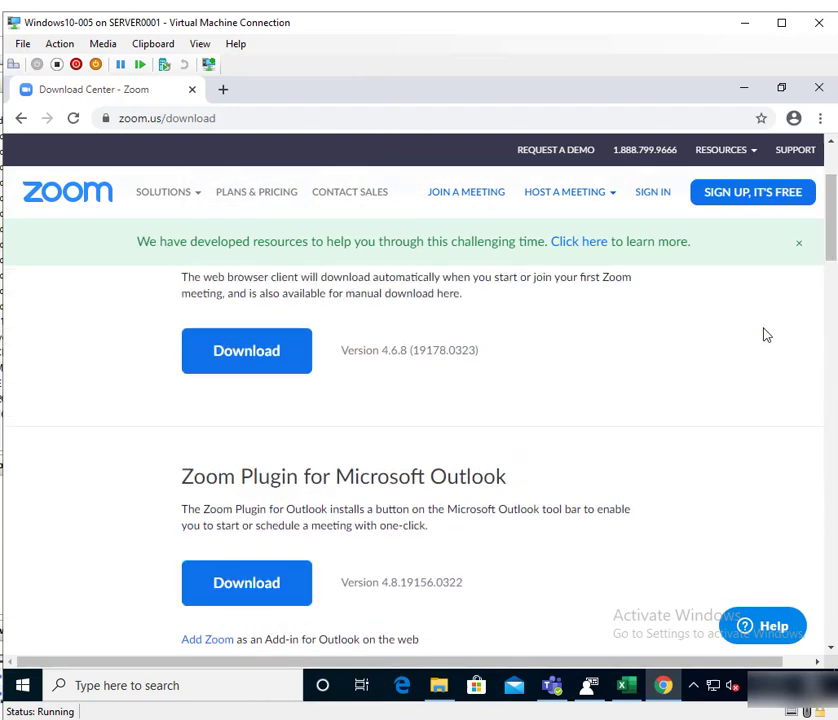
Download the Zoom Client for Meetings installer and show the downloaded file in its folder.
scroll(597, 409, up, 3)
click(267, 527)
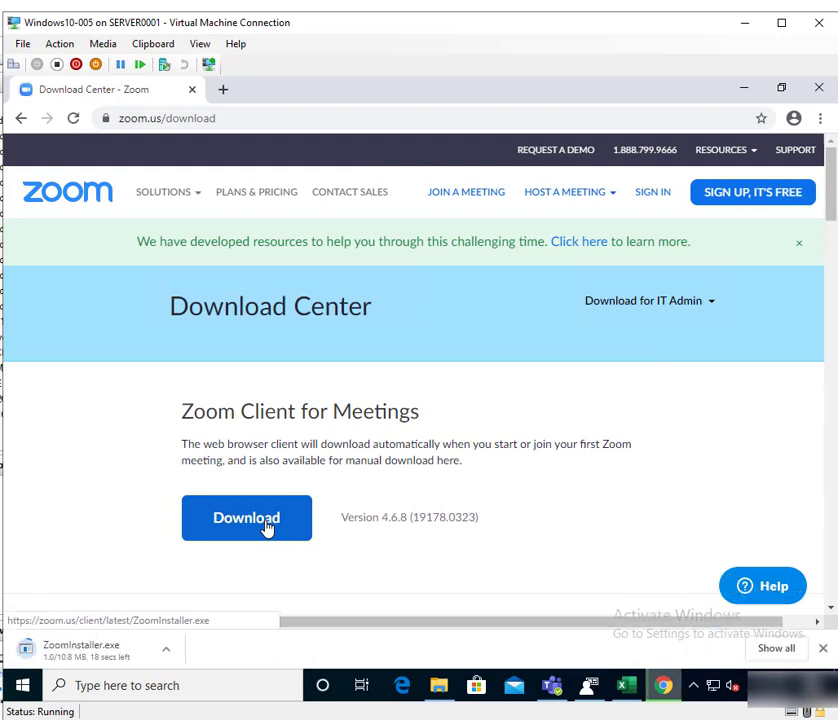
click(176, 651)
click(211, 595)
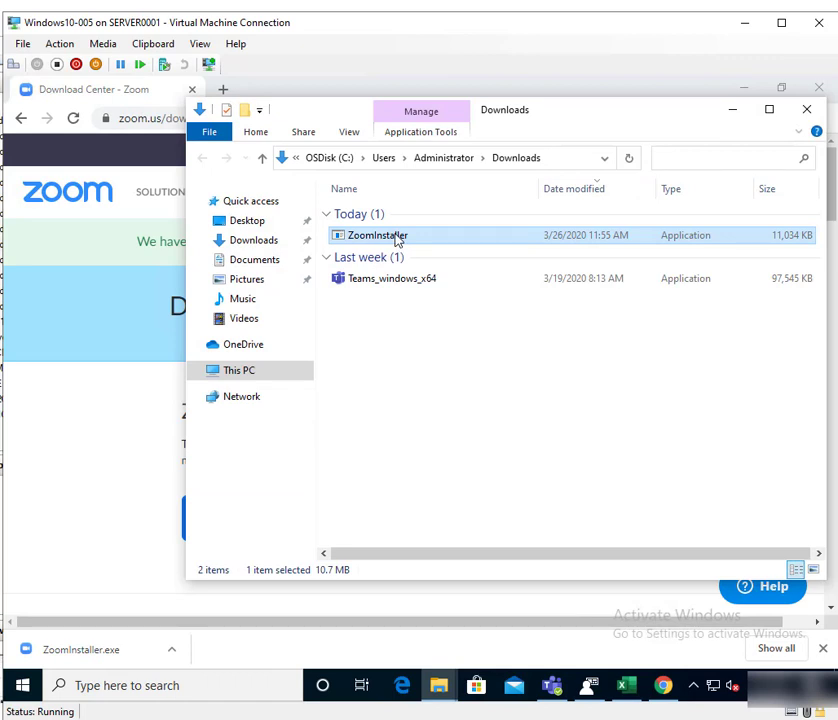
Run ZoomInstaller from the Downloads folder and minimize the folder and browser windows.
double_click(397, 240)
click(733, 112)
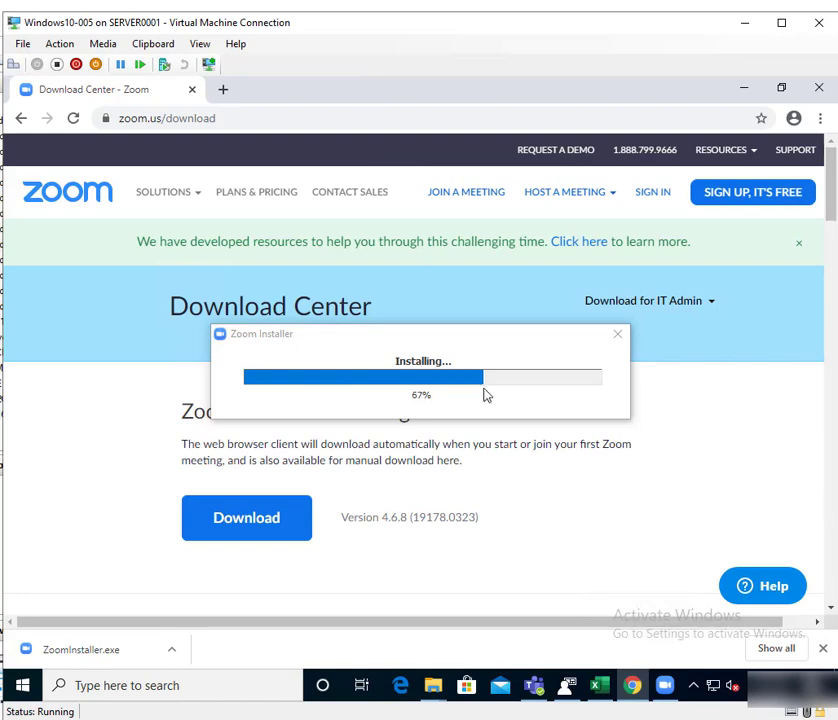
click(745, 89)
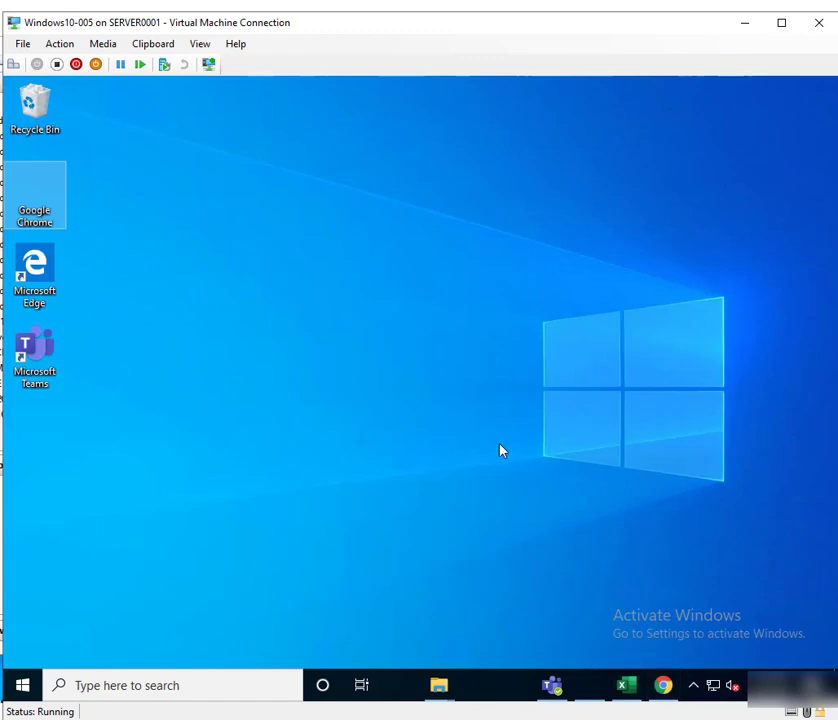
Return to the Zoom download page in the browser and download the Zoom Plugin for Microsoft Outlook.
click(664, 686)
scroll(522, 544, down, 3)
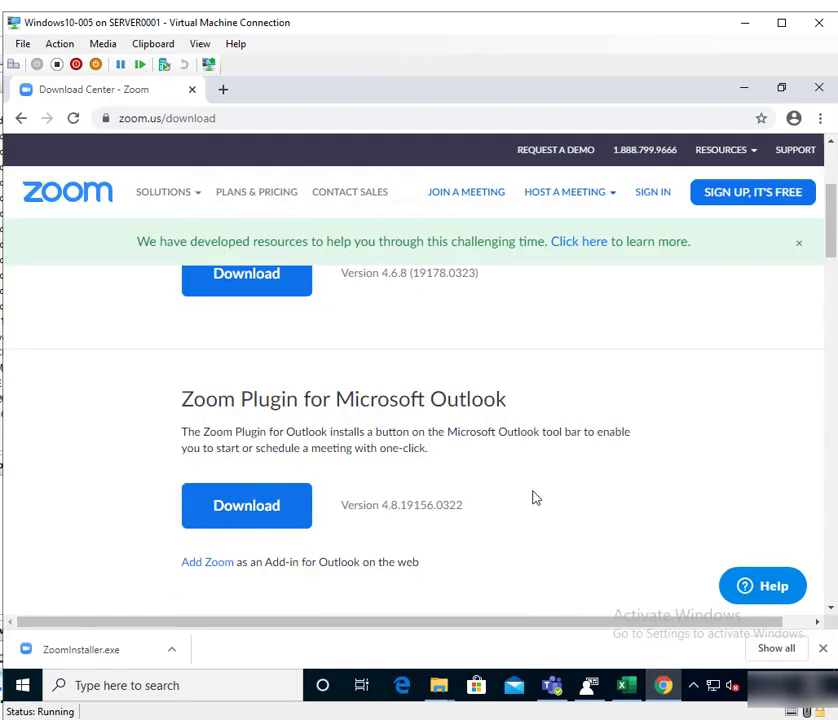
click(270, 507)
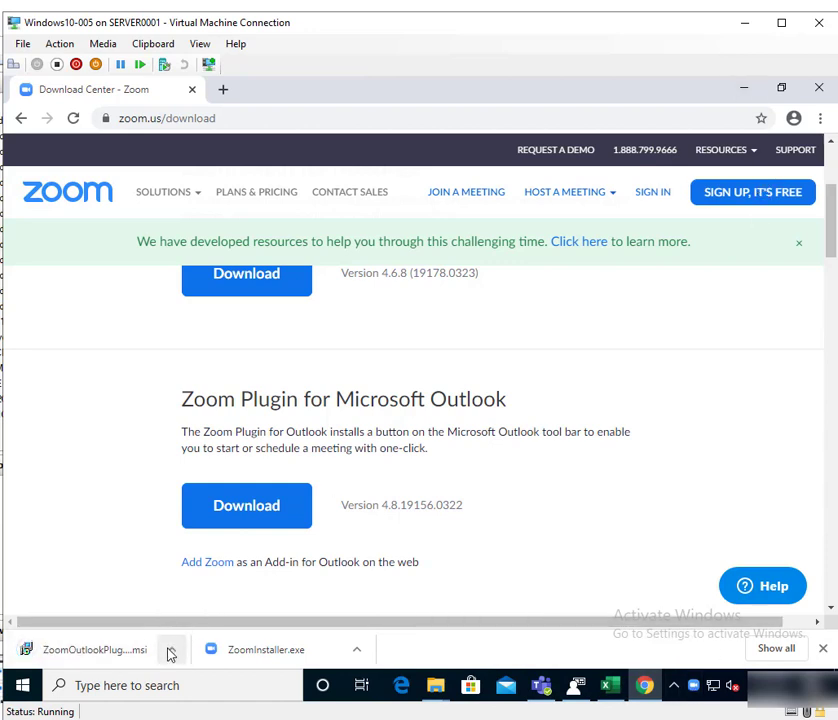
Minimize the browser, bring up the installed Zoom client and open its Join Meeting form.
click(743, 88)
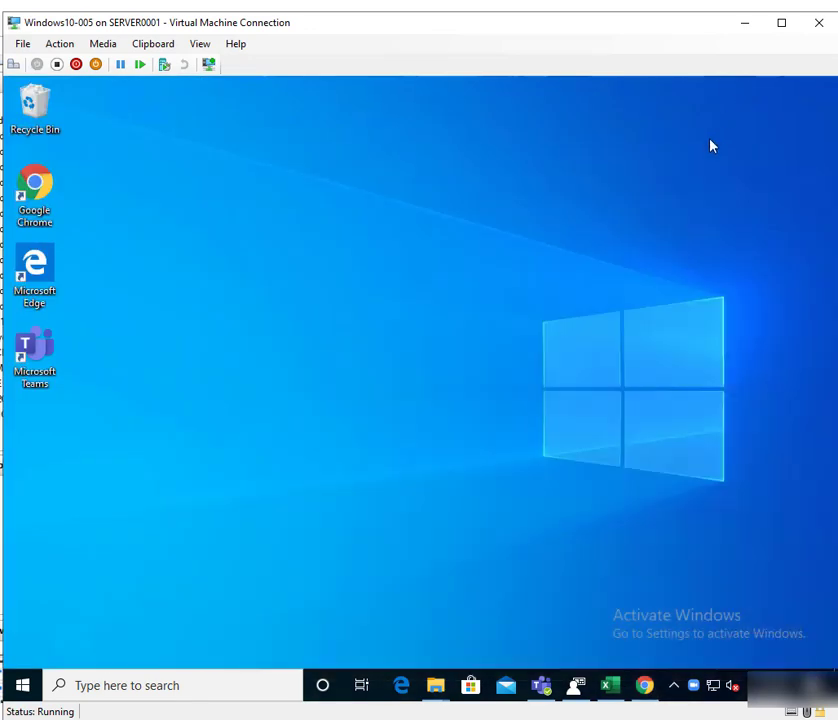
click(697, 690)
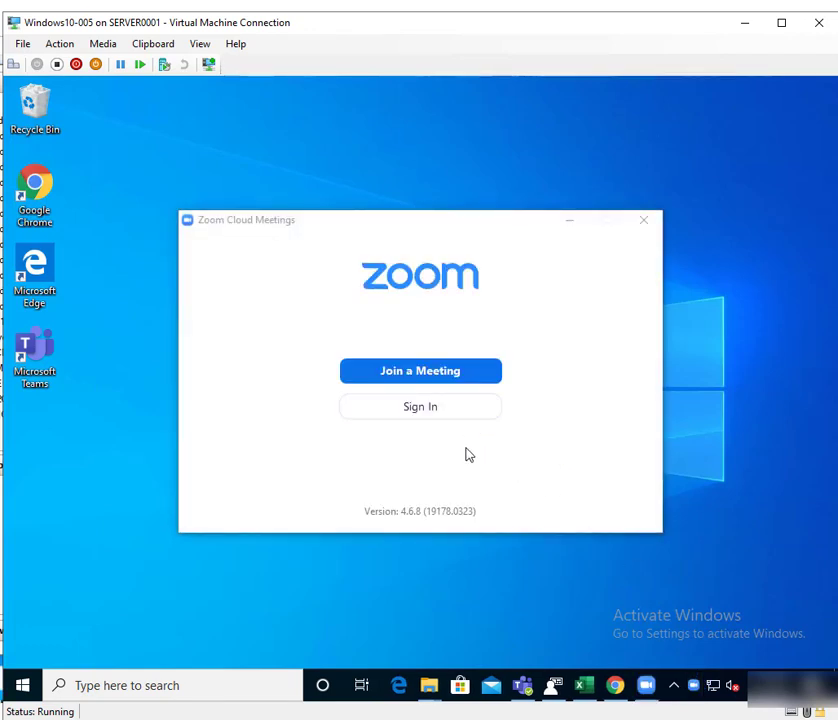
click(421, 377)
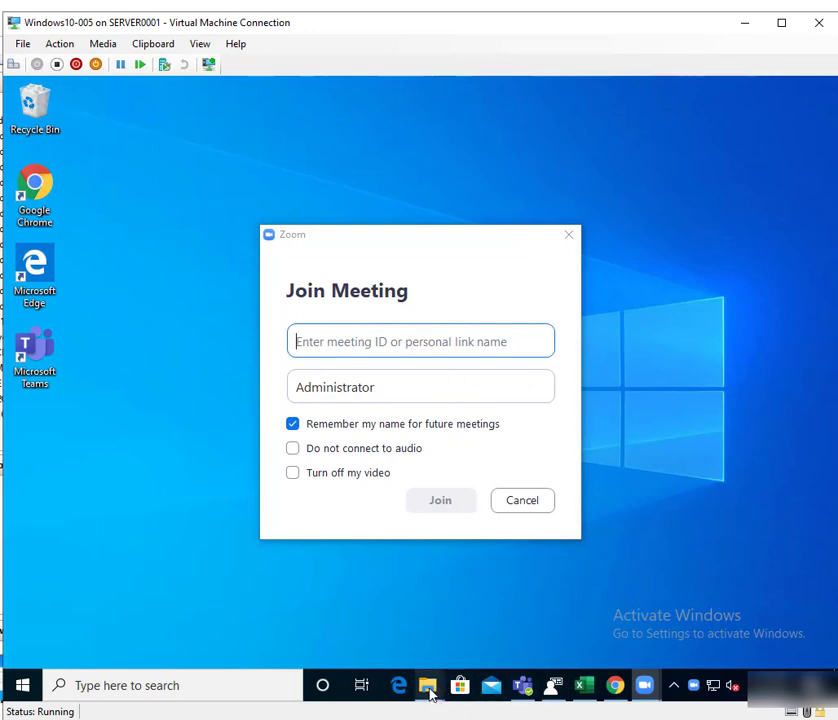
Bring the Downloads folder back up, close the Join Meeting form and minimize the Zoom window.
mouse_move(436, 678)
click(483, 647)
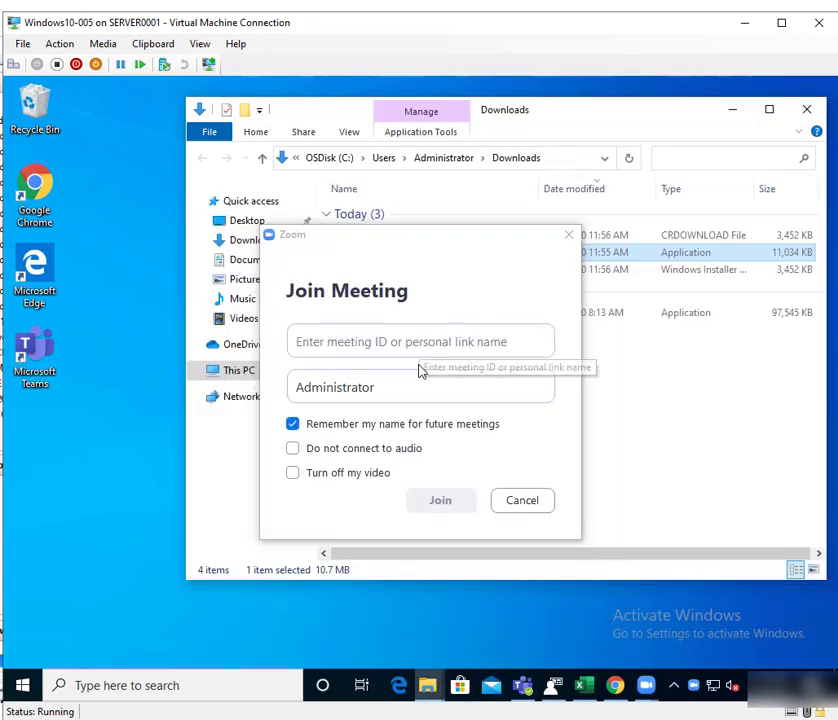
click(568, 234)
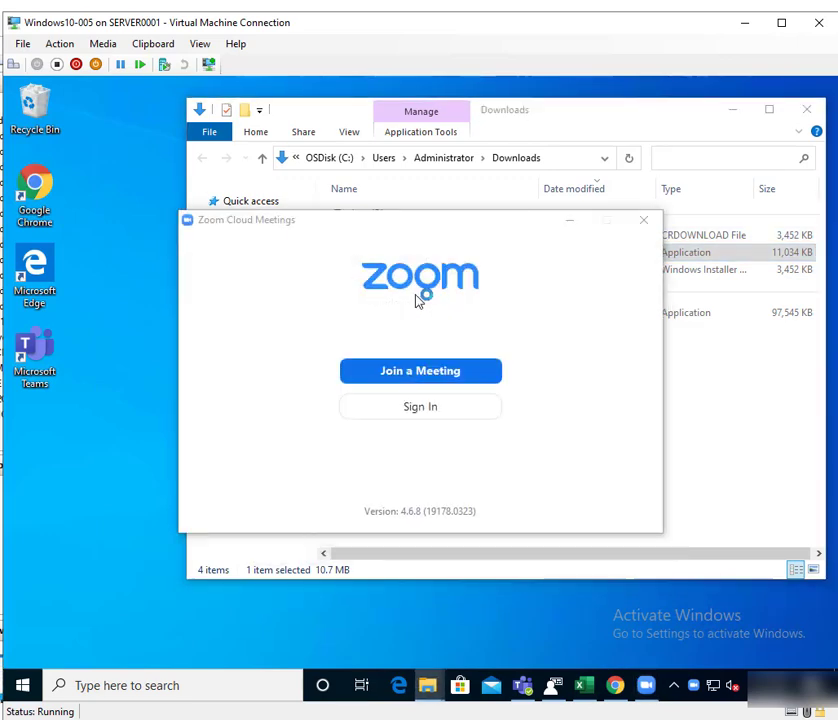
click(566, 228)
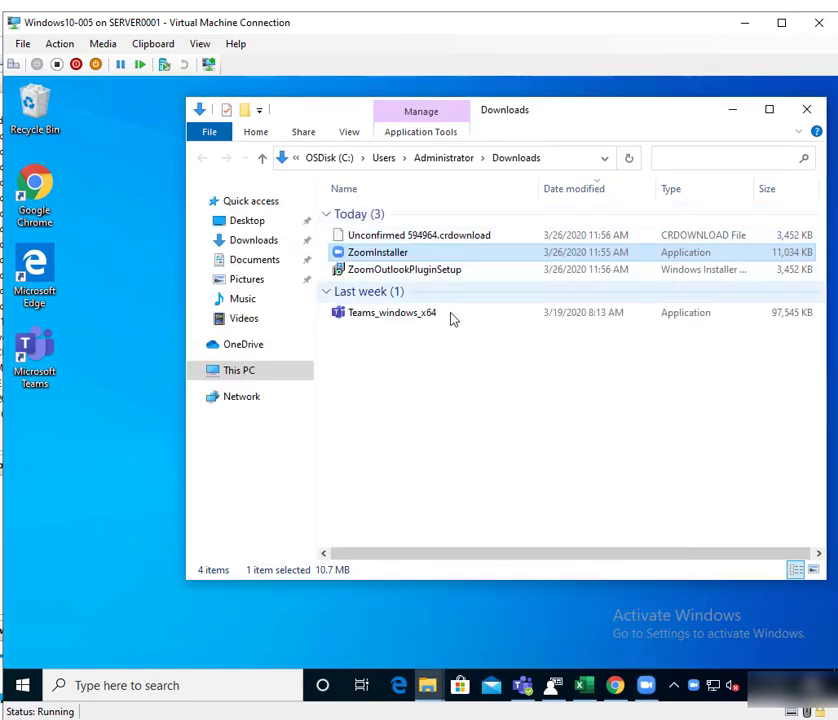
Install the Zoom Outlook Plugin from ZoomOutlookPluginSetup into the default folder and close the finished setup wizard.
double_click(405, 270)
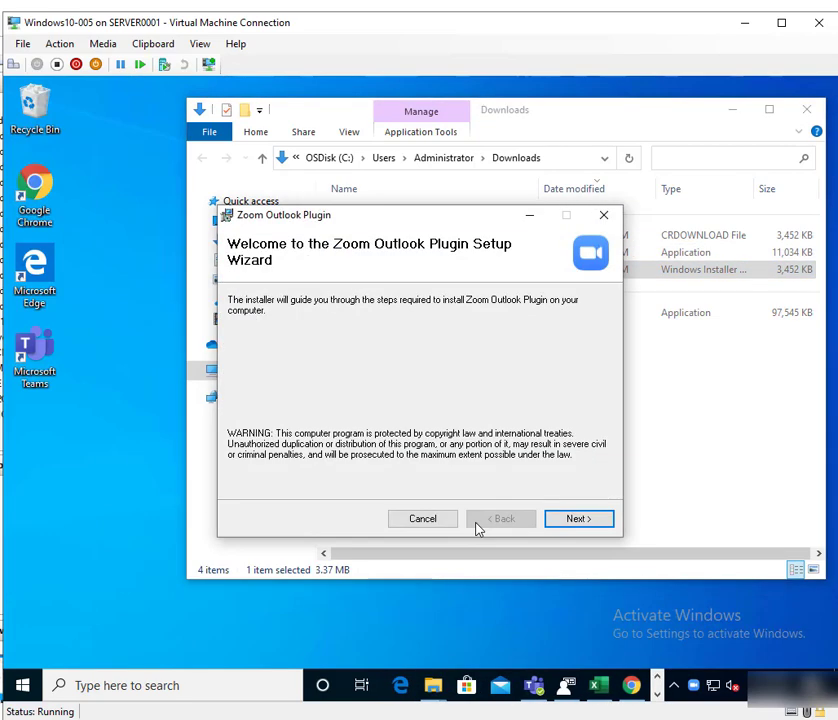
click(561, 521)
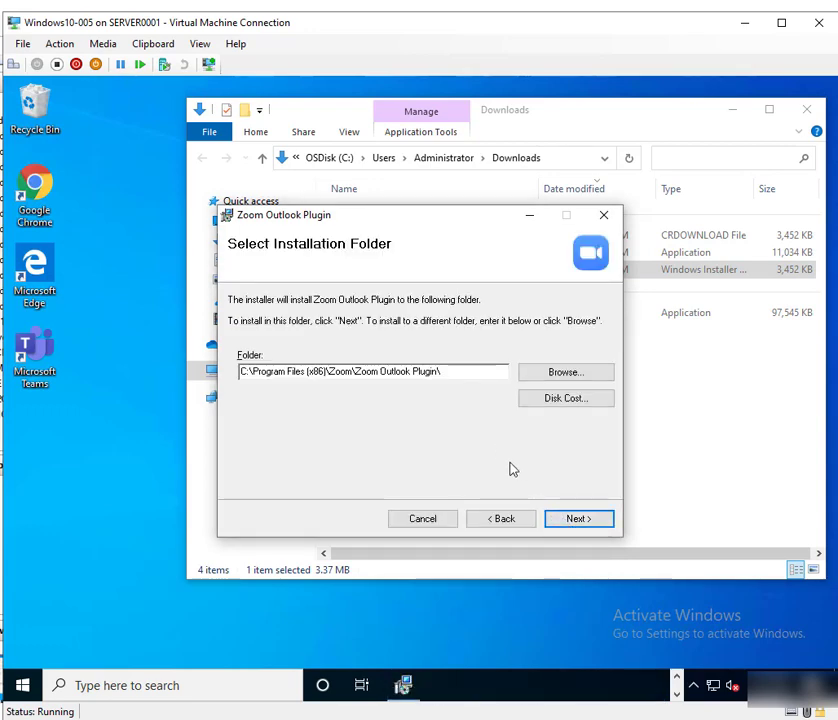
click(577, 524)
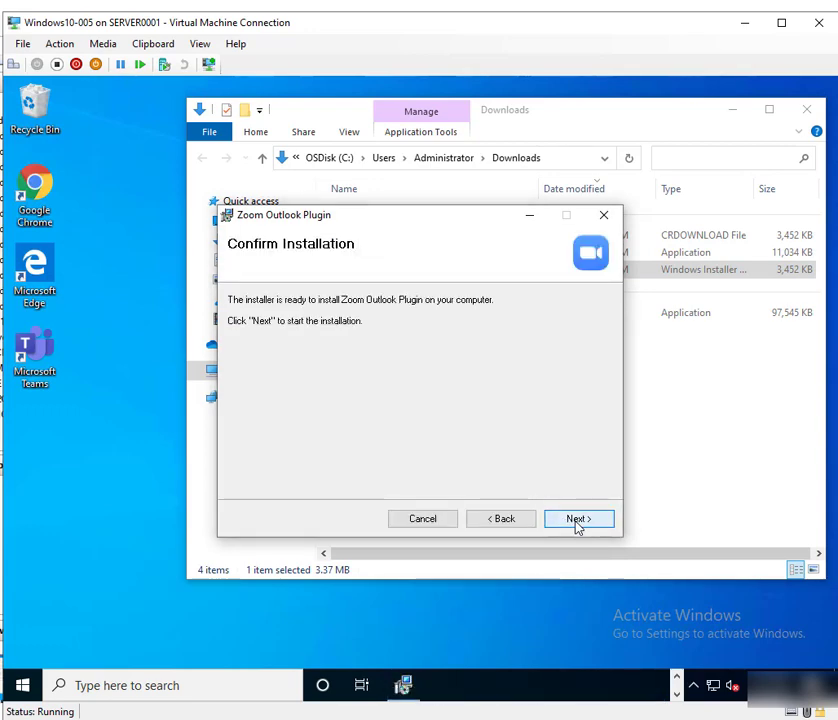
click(577, 521)
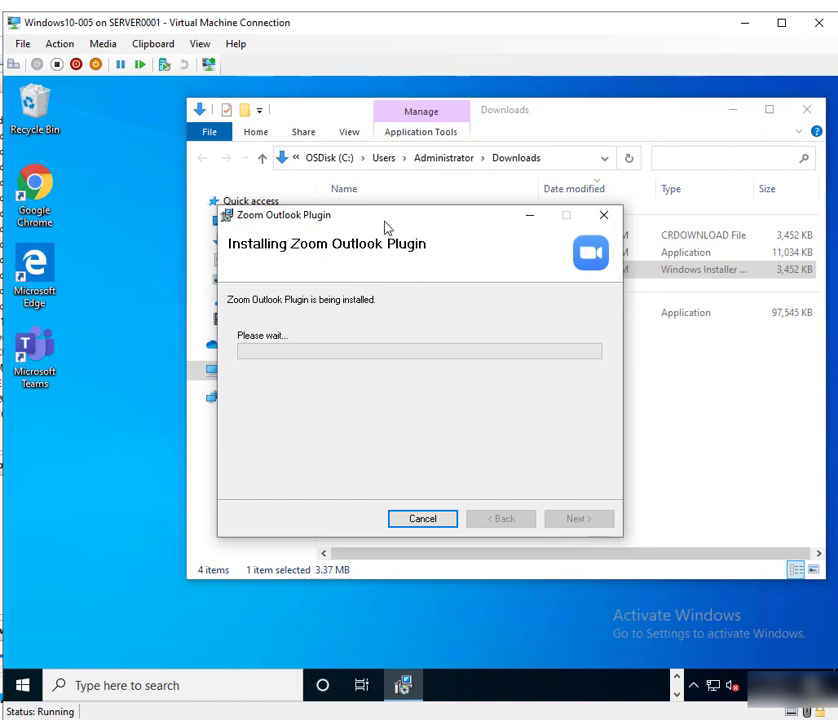
drag(380, 230, 250, 356)
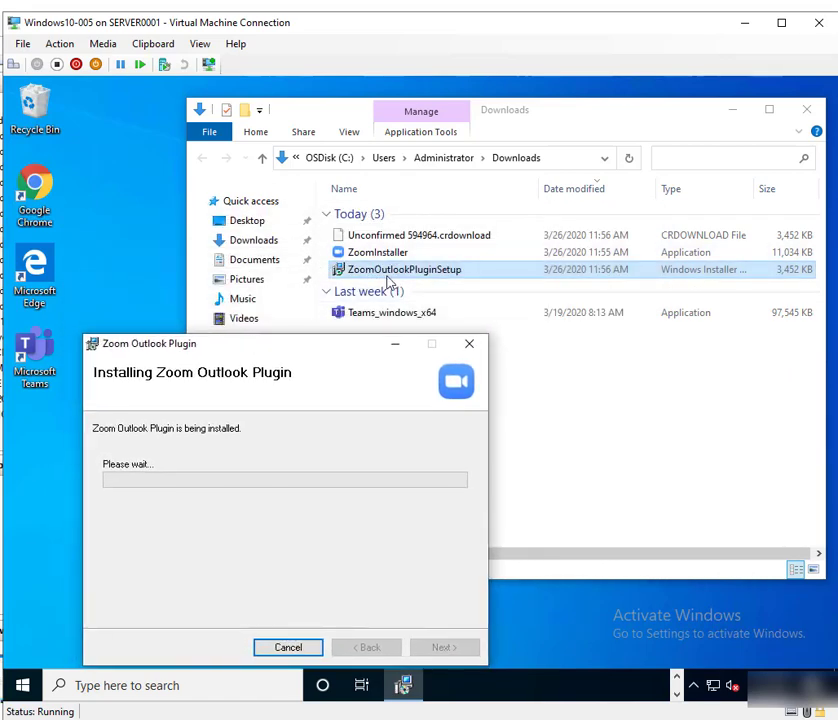
click(410, 339)
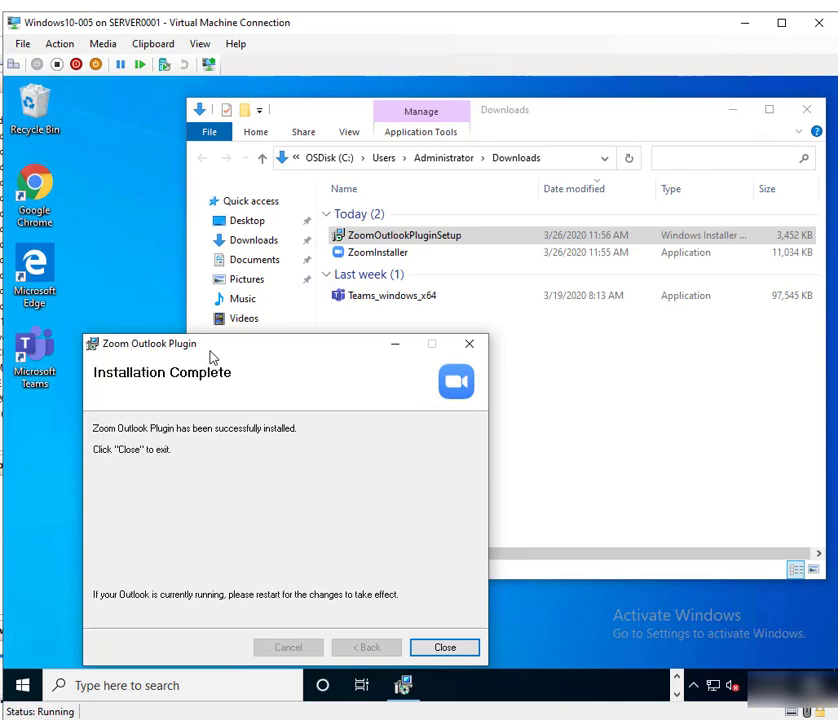
click(462, 653)
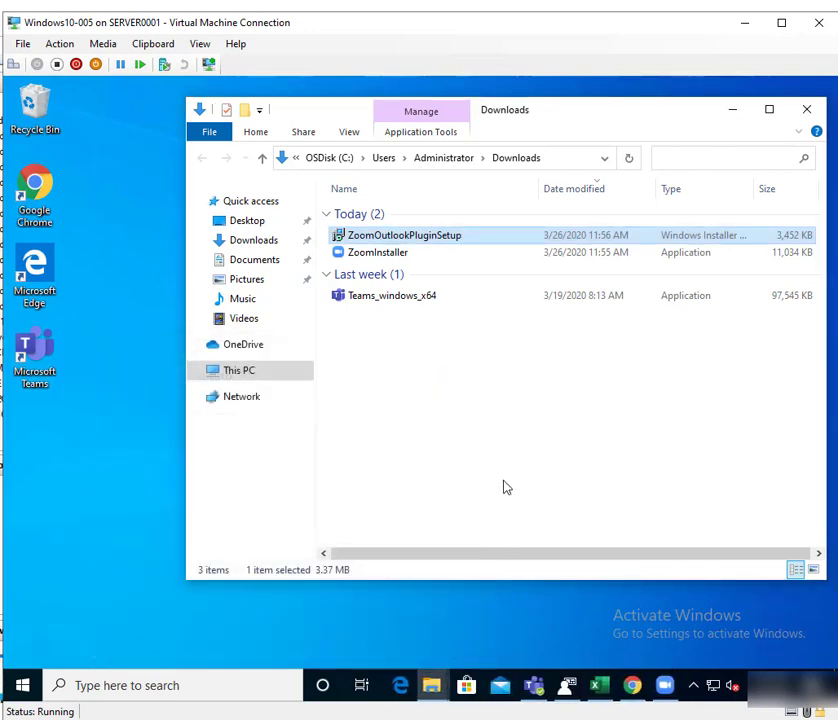